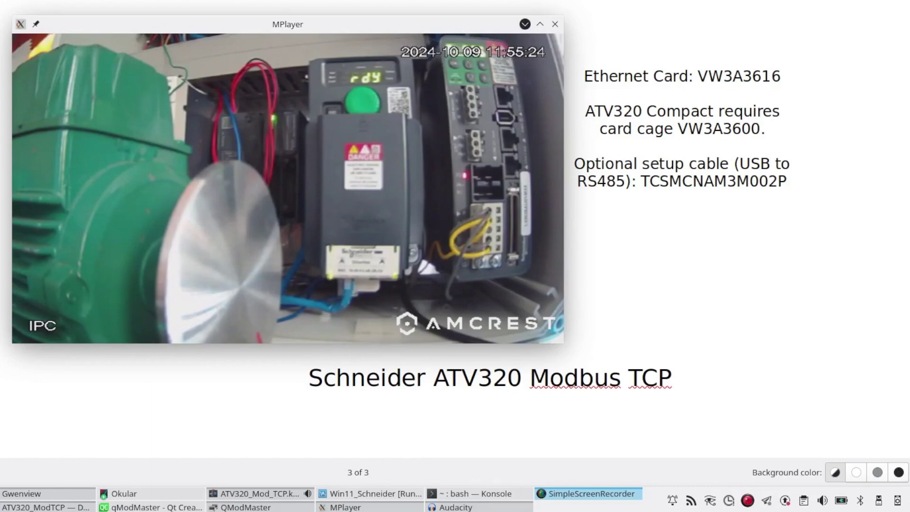
Minimize the MPlayer live camera feed window.
click(525, 23)
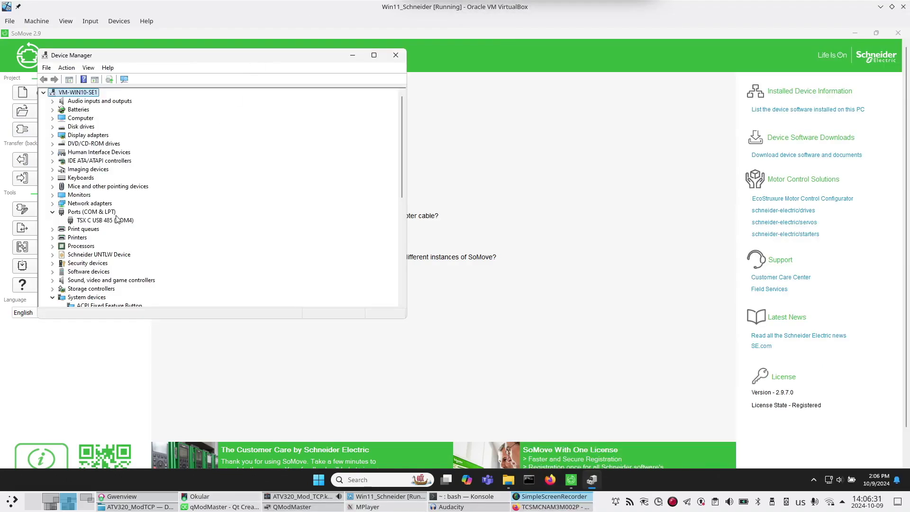
Confirm the USB adapter is on COM4, then scan the serial link and connect to the found ATV320.
click(92, 221)
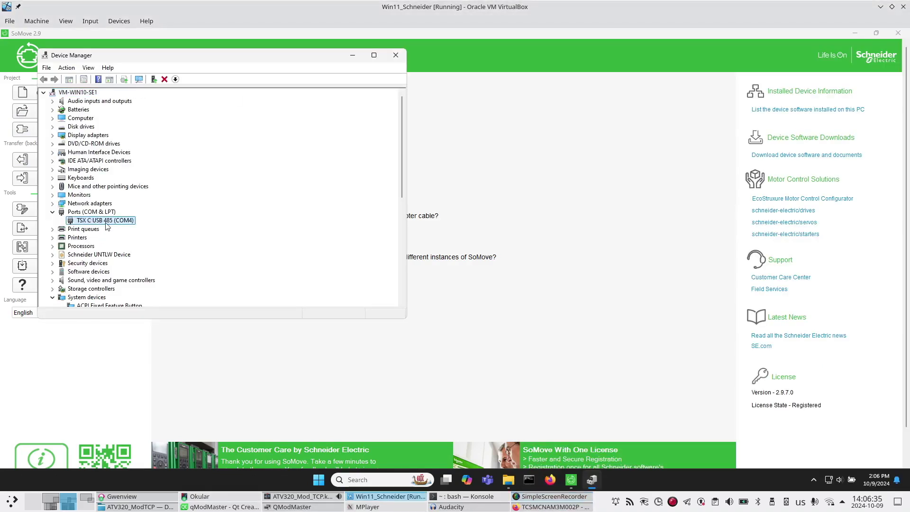
click(395, 55)
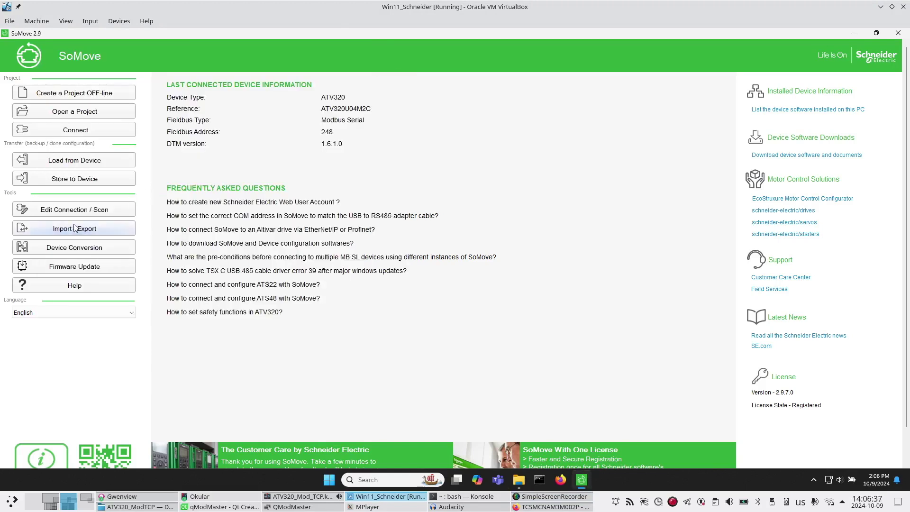
click(66, 209)
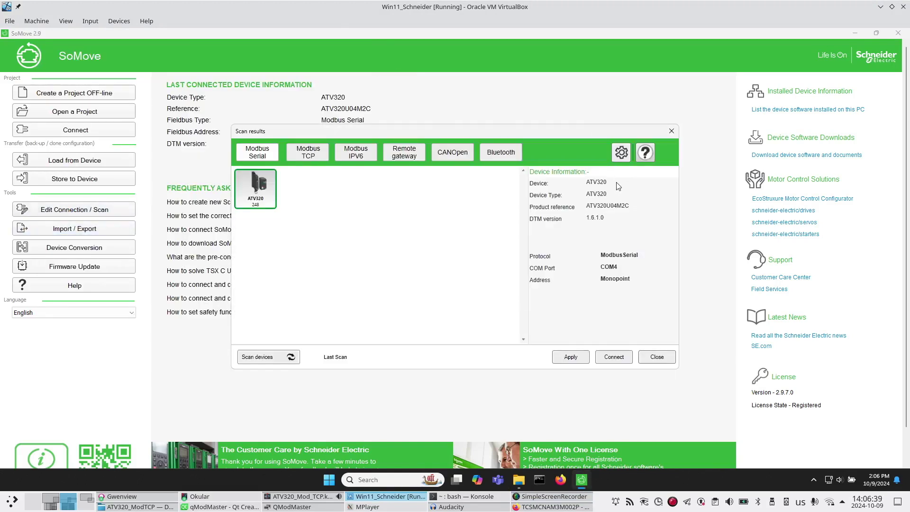
click(622, 152)
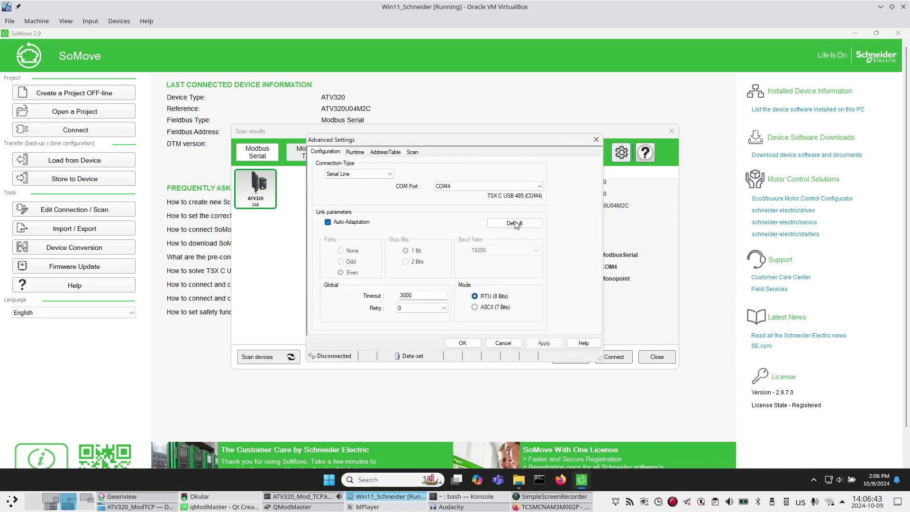
click(469, 343)
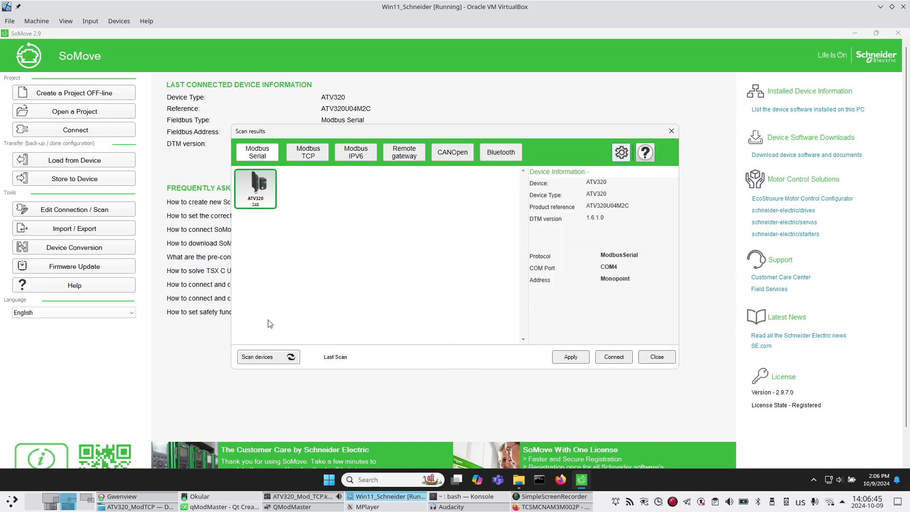
click(275, 358)
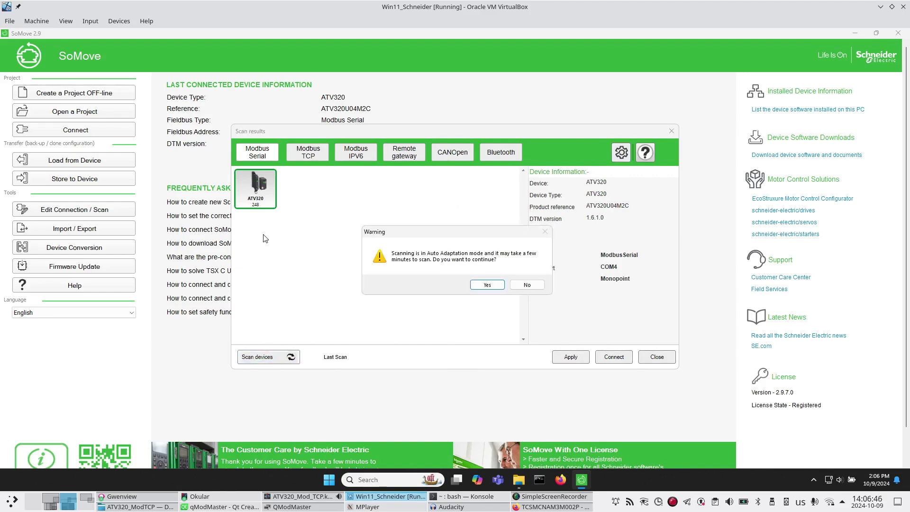
click(493, 287)
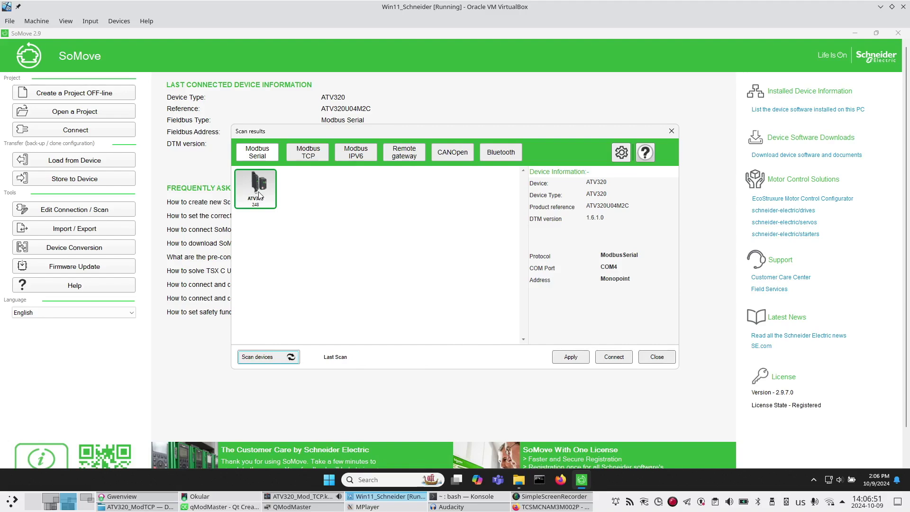
double_click(259, 195)
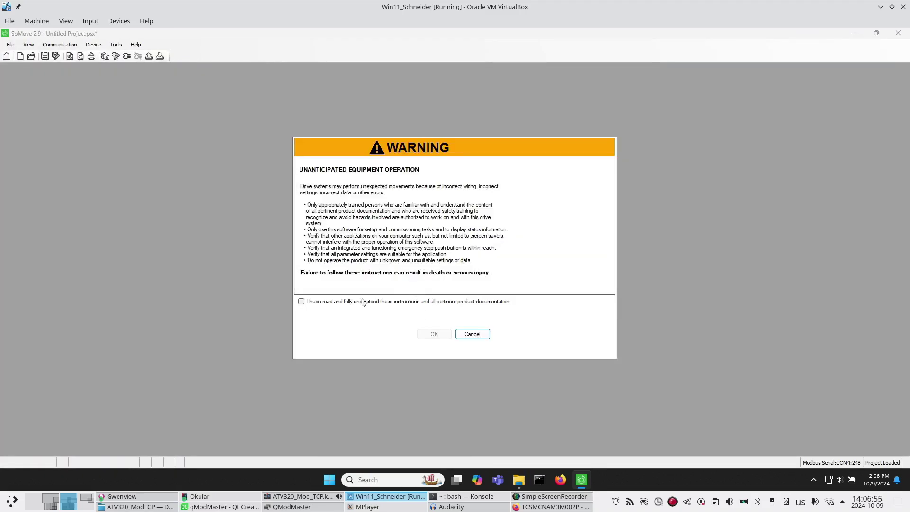
Acknowledge the safety warning and load the ATV320's configuration from the device.
click(301, 302)
click(419, 333)
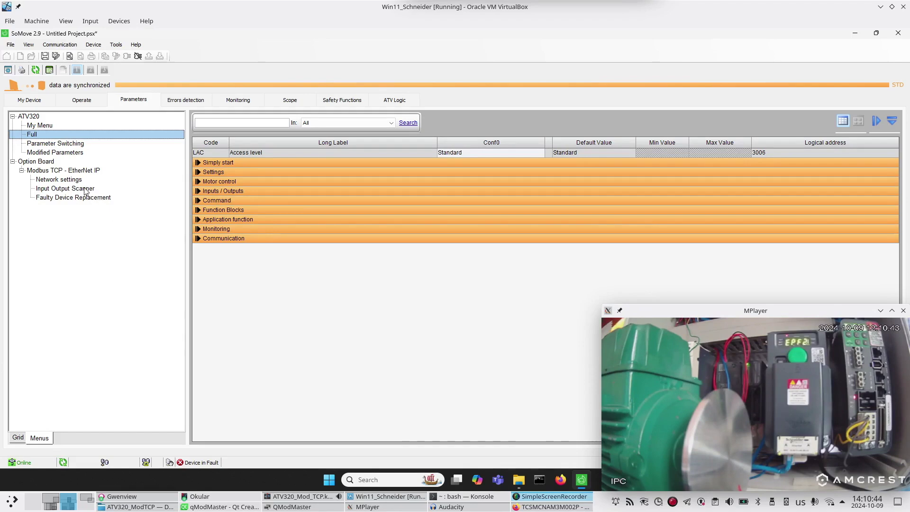
Set the Ethernet card to Fixed IP 192.168.4.20, mask 255.255.255.0, gateway 192.168.4.1, 5.0 s timeout.
click(68, 181)
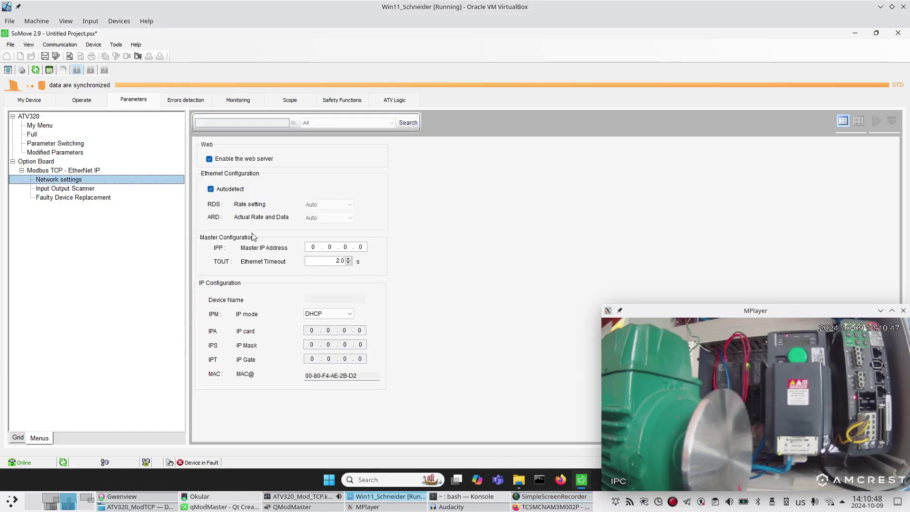
click(328, 314)
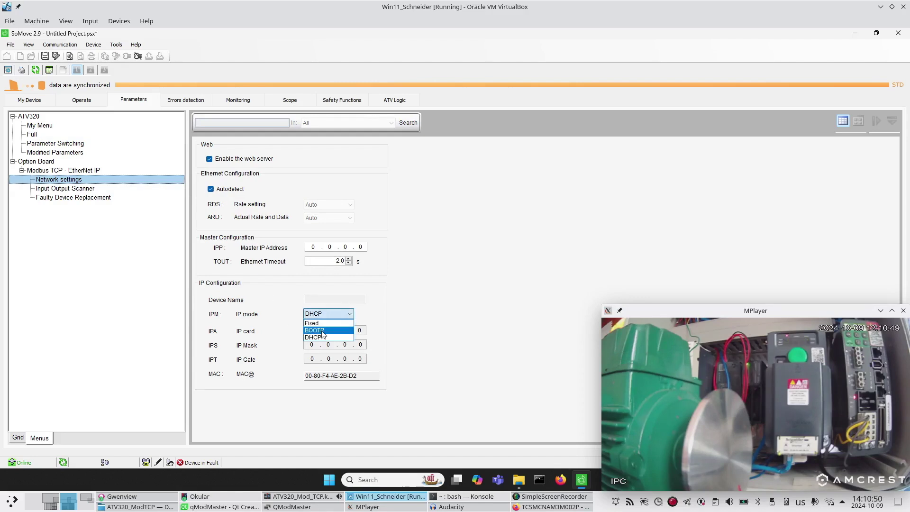
click(313, 322)
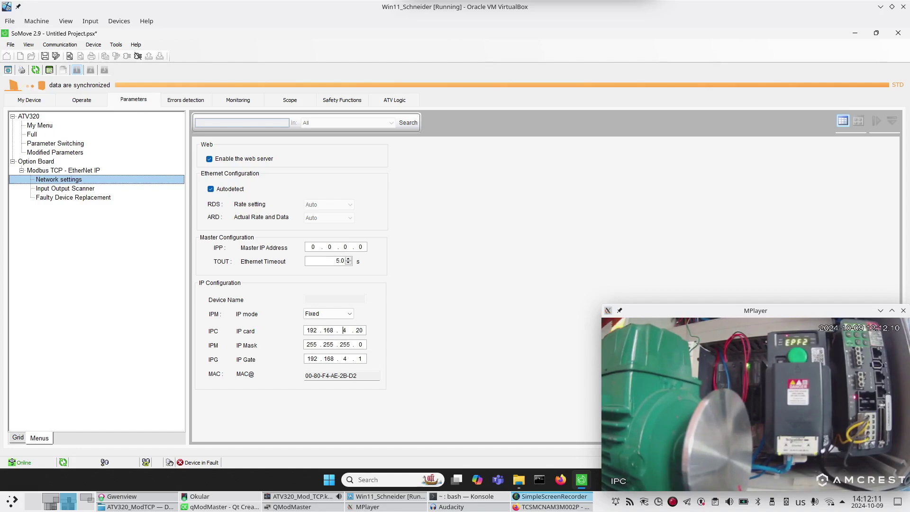
click(79, 189)
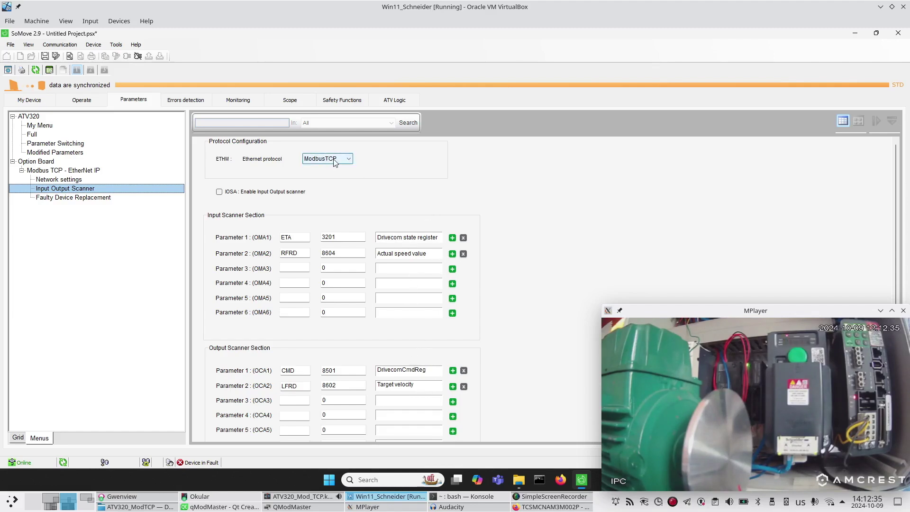
Tick IOSA to enable the Input Output scanner, then return to the Full parameter list.
click(219, 192)
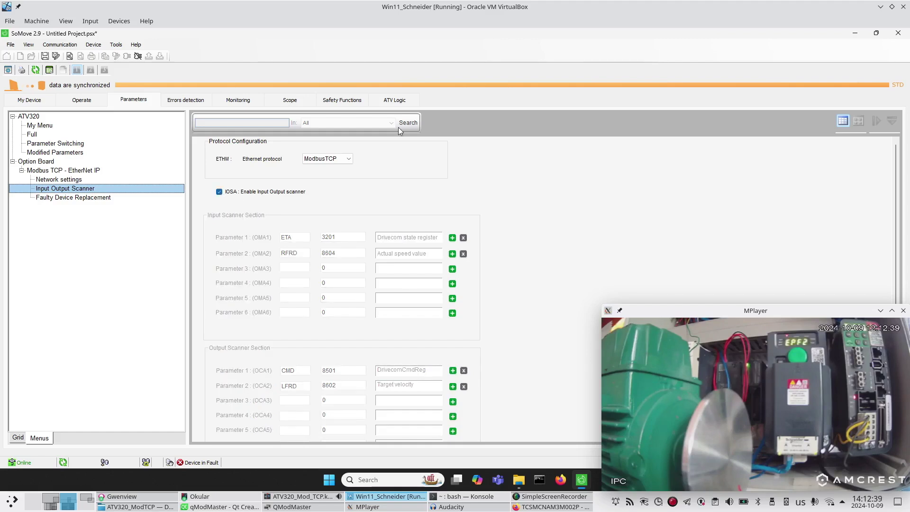
click(32, 134)
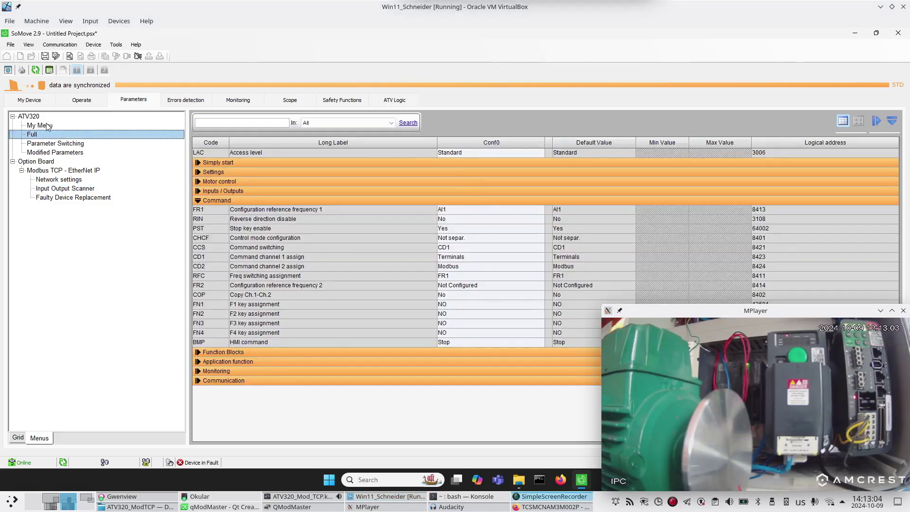
Set FR1 to Ref. Freq-Com. Module and CHCF to I/O profile, acknowledging the warning.
click(541, 212)
click(540, 210)
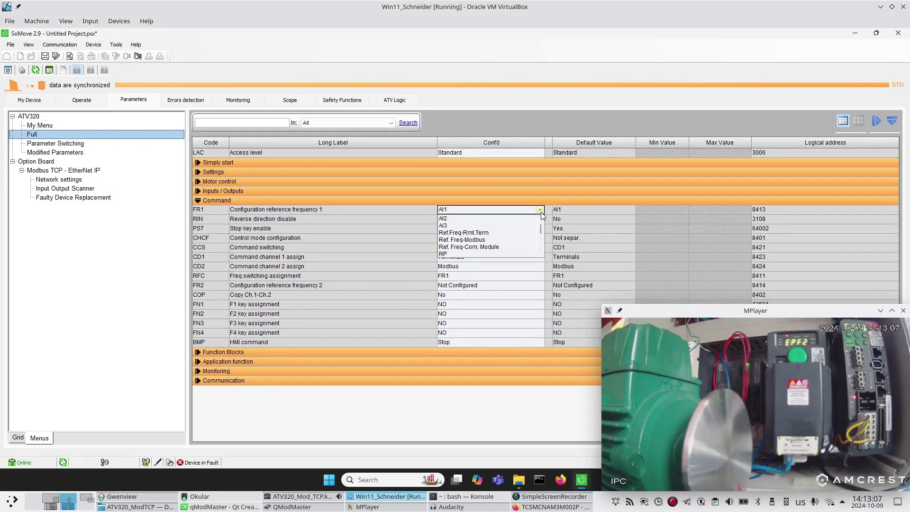
click(505, 247)
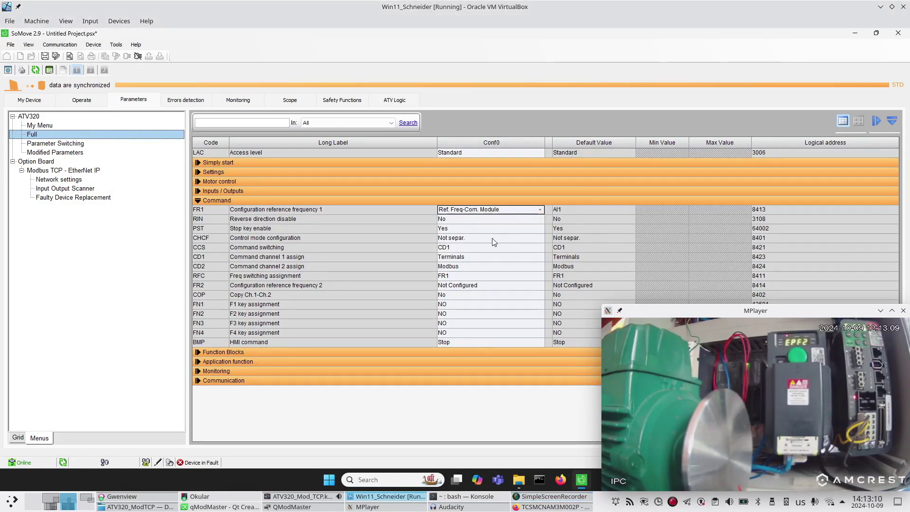
click(409, 293)
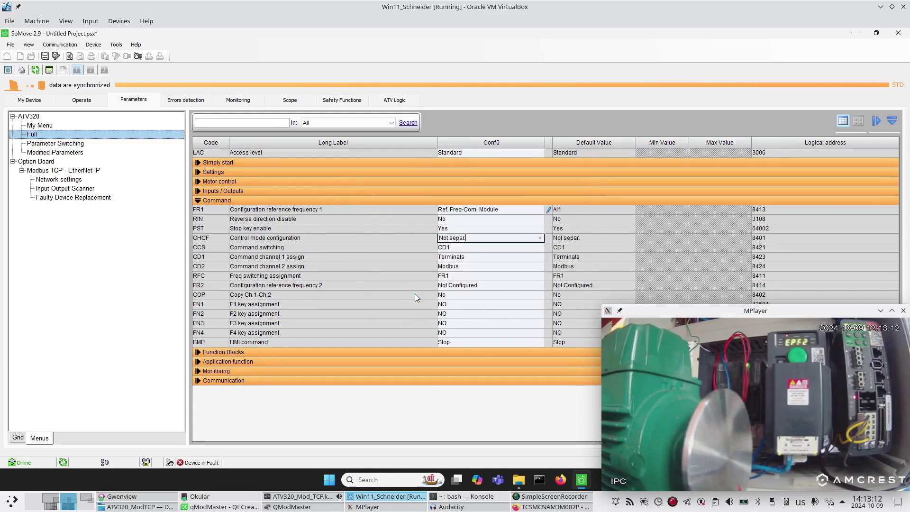
click(541, 239)
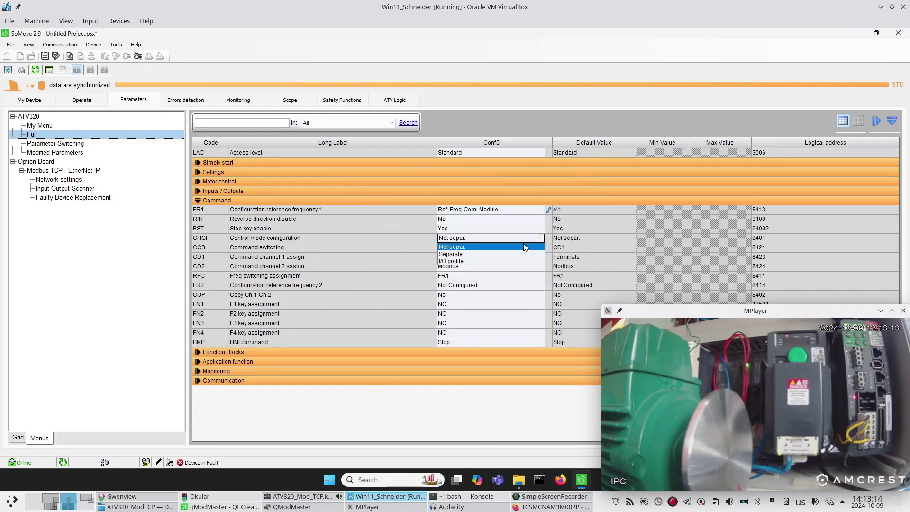
click(500, 261)
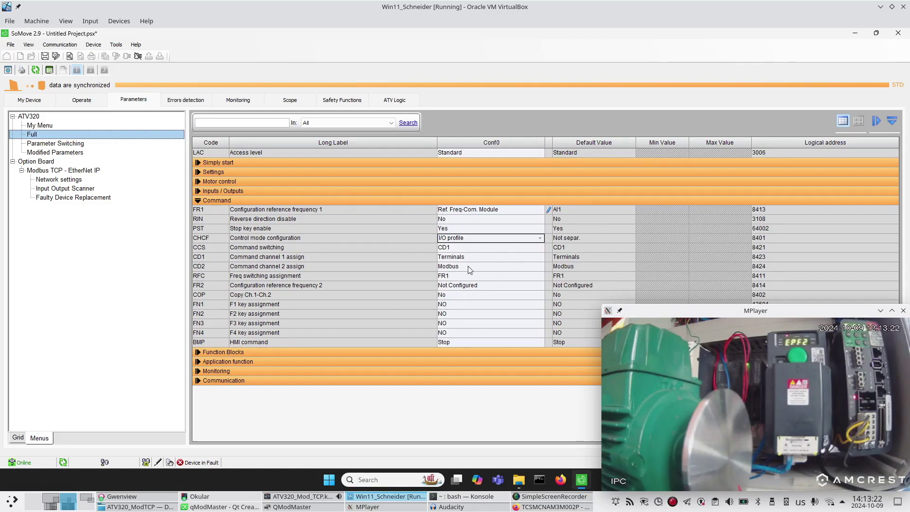
Set Command channel 1 (CD1) to Com. Module.
click(525, 259)
click(541, 257)
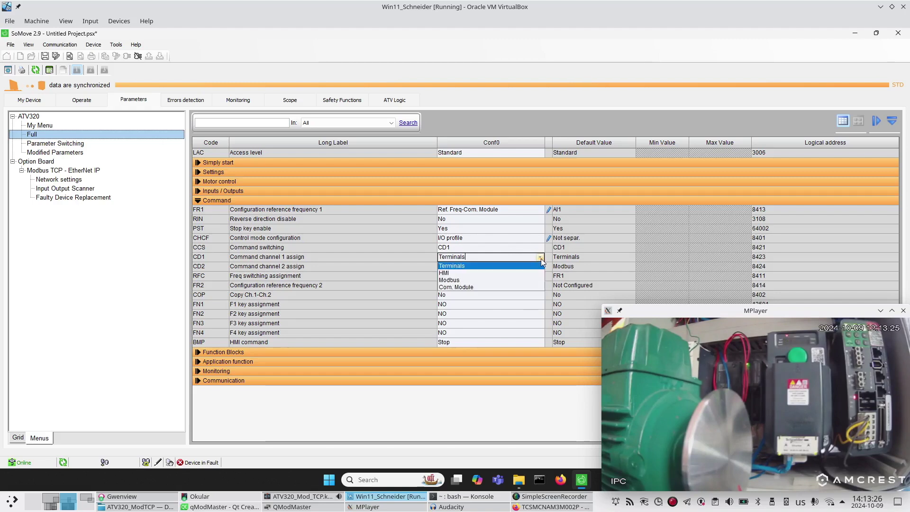
click(491, 287)
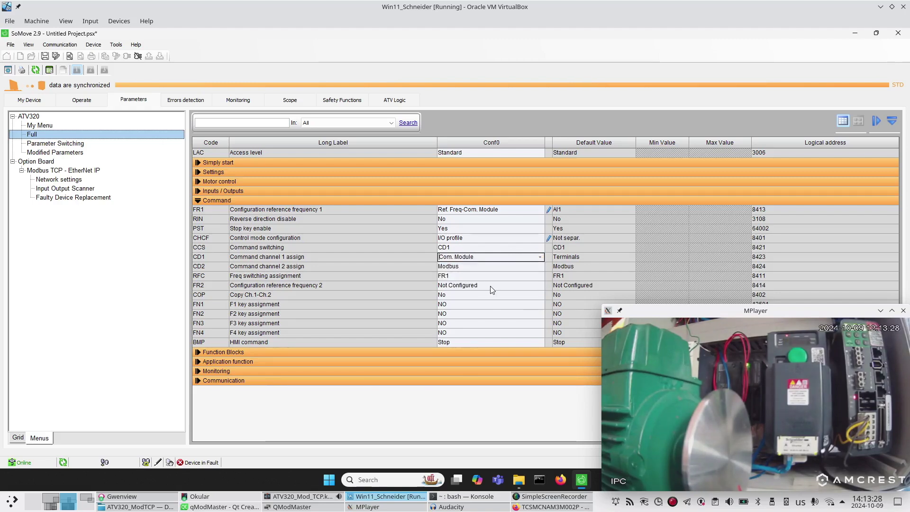
click(550, 497)
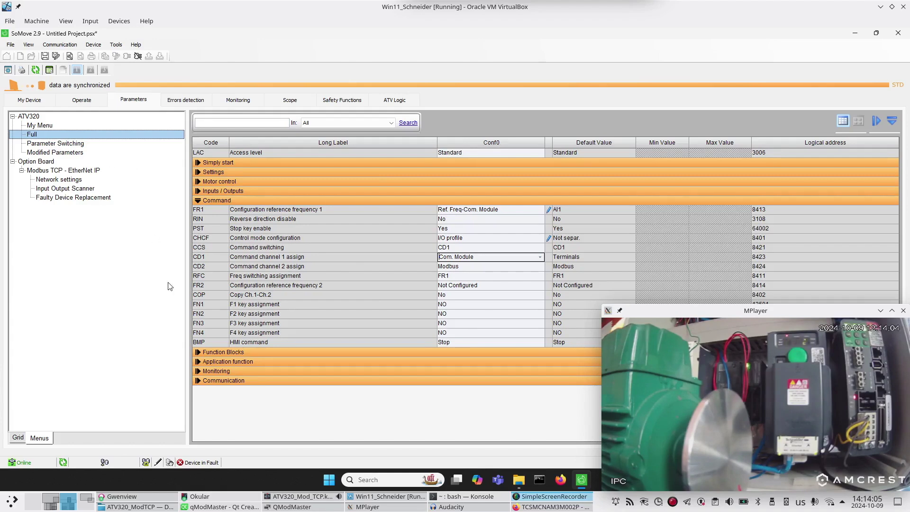
click(199, 201)
Under Monitoring > Fault reset, assign RSF to command bit CD02.
click(198, 229)
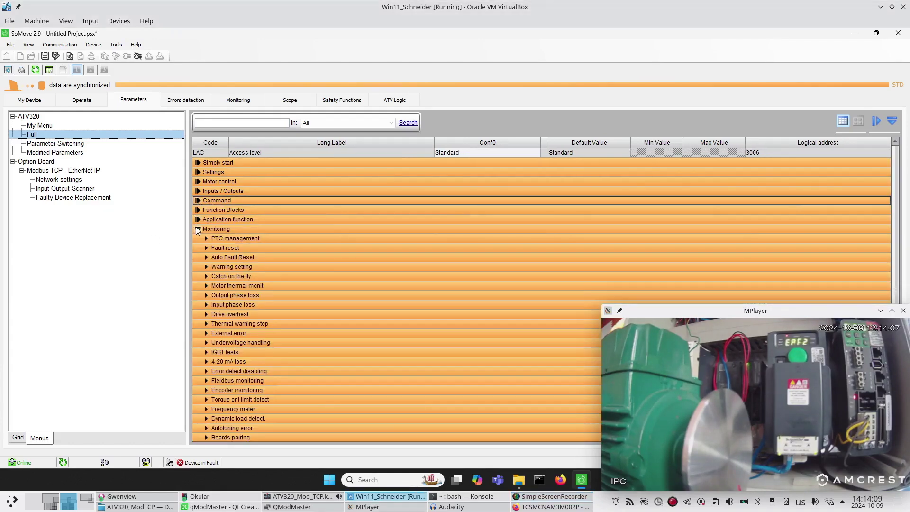
click(205, 247)
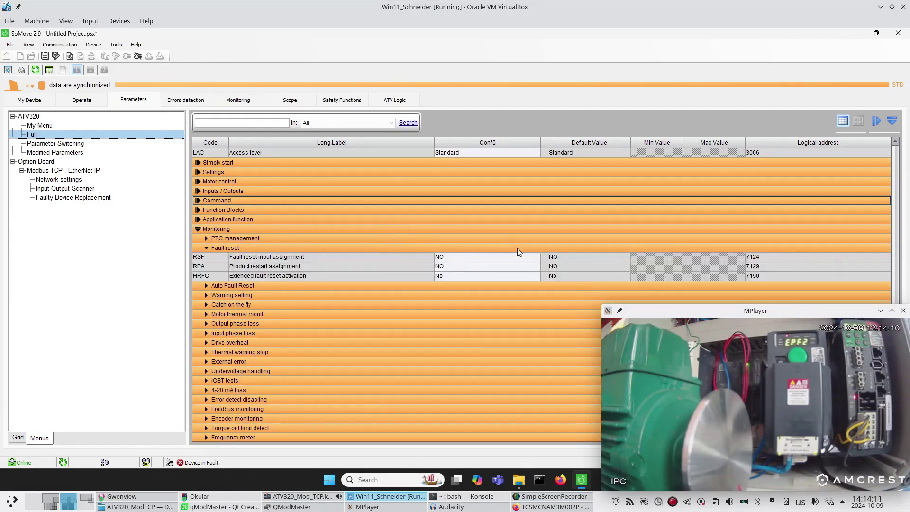
click(538, 257)
click(538, 259)
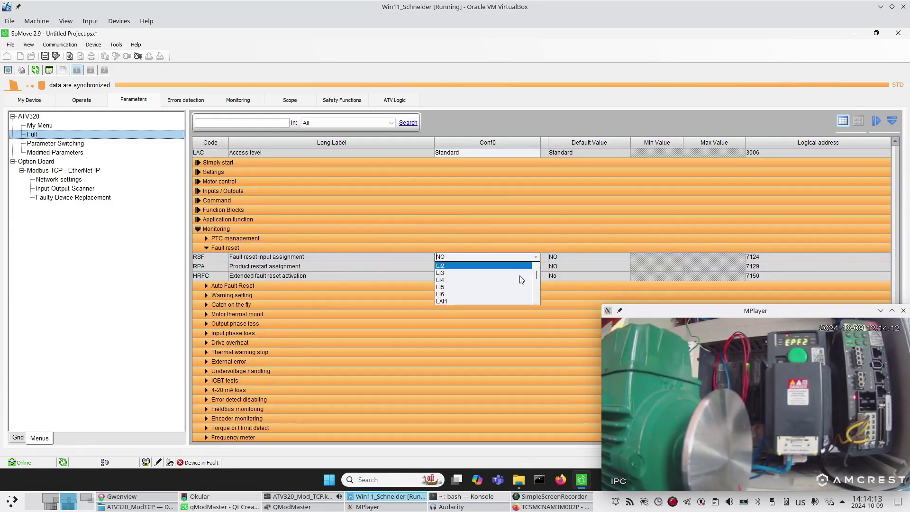
scroll(522, 279, down, 1)
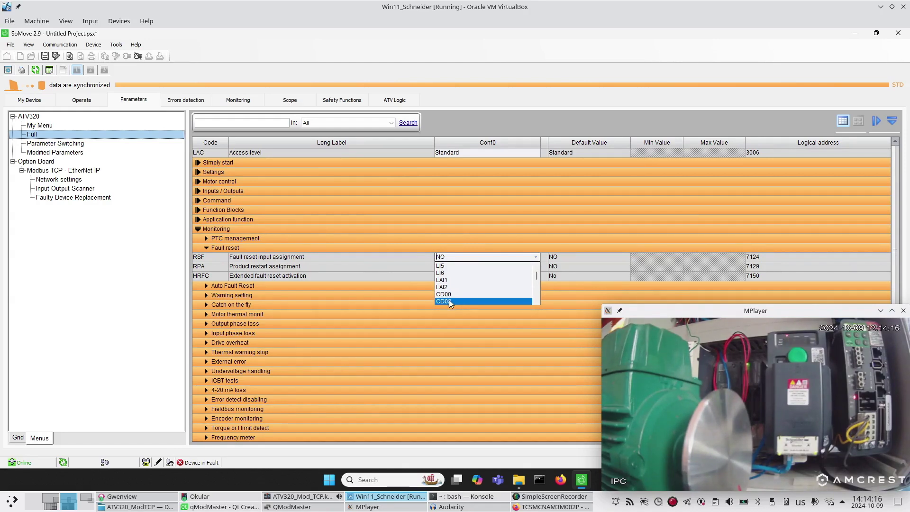
click(448, 302)
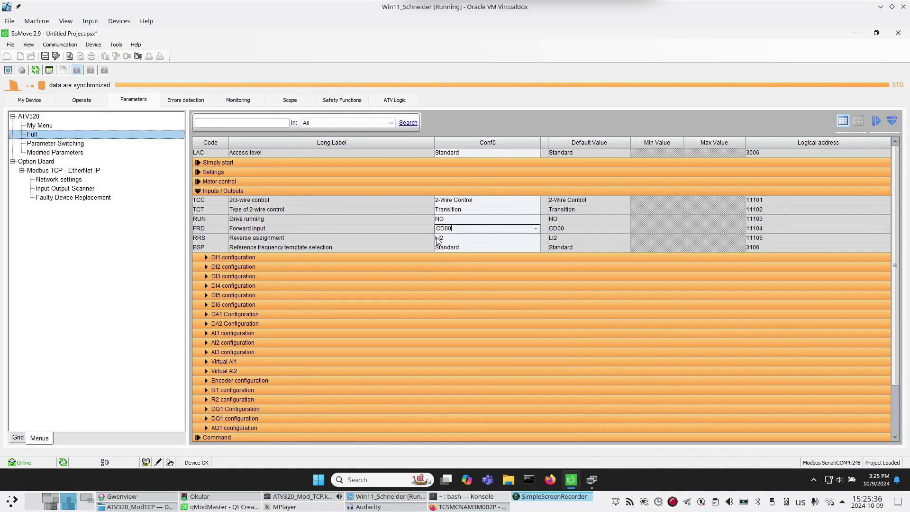
Set reverse assignment RRS to CD01, check Forward is CD00, and disconnect from the drive.
click(528, 239)
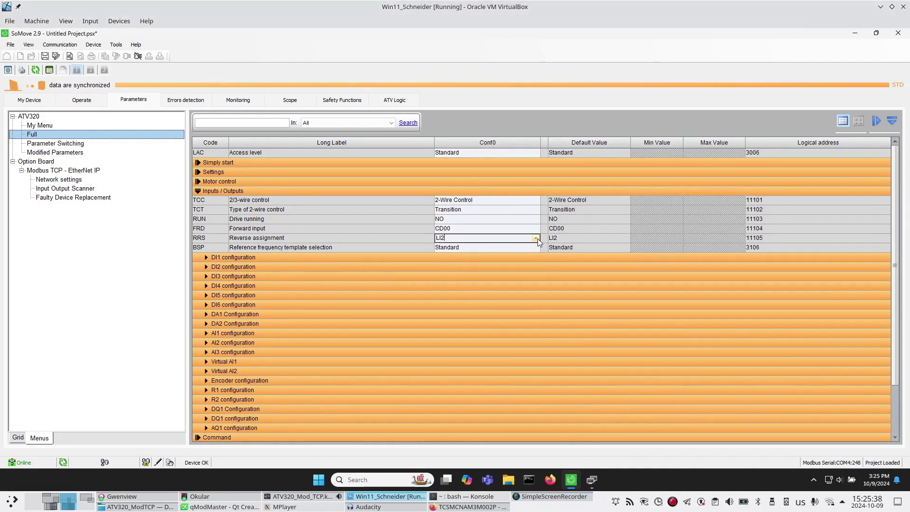
click(536, 239)
scroll(504, 267, down, 2)
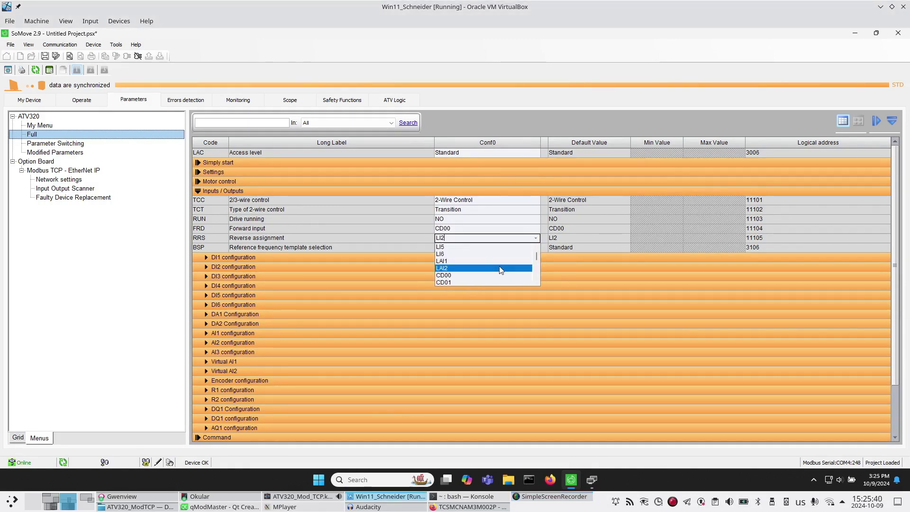
click(457, 282)
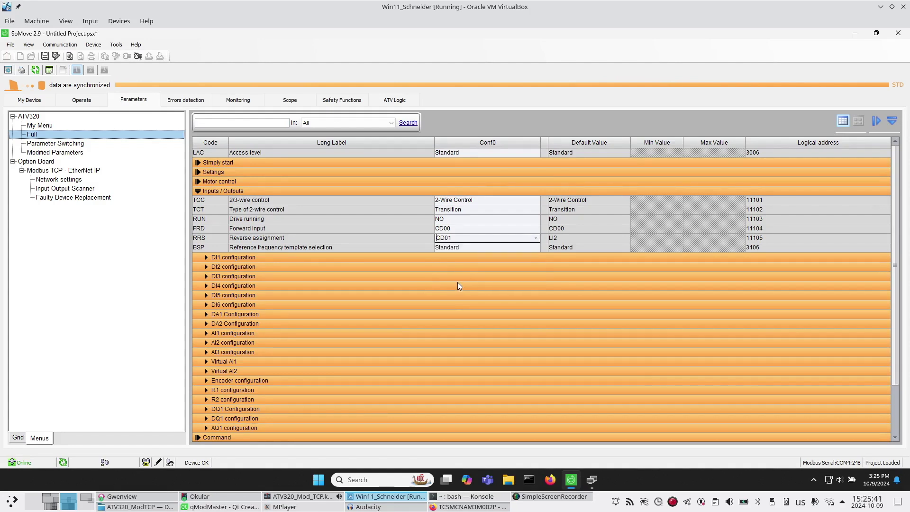
click(465, 229)
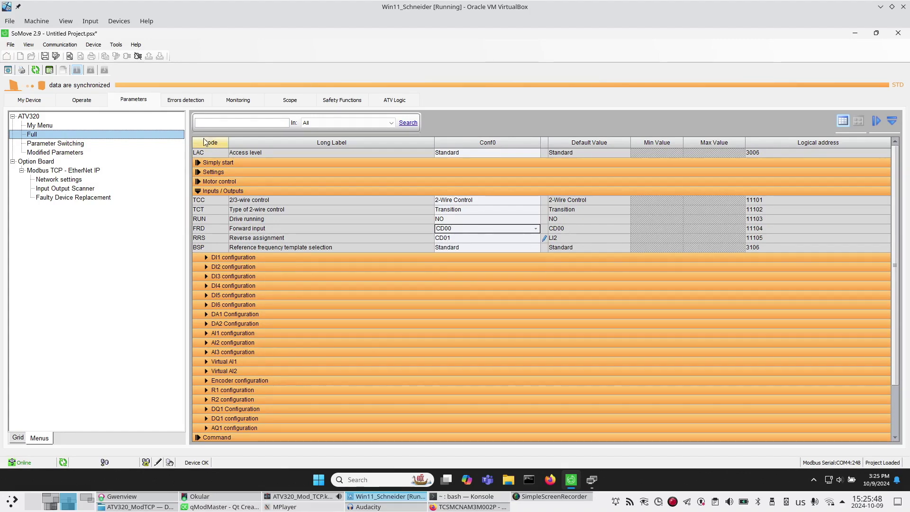
click(139, 57)
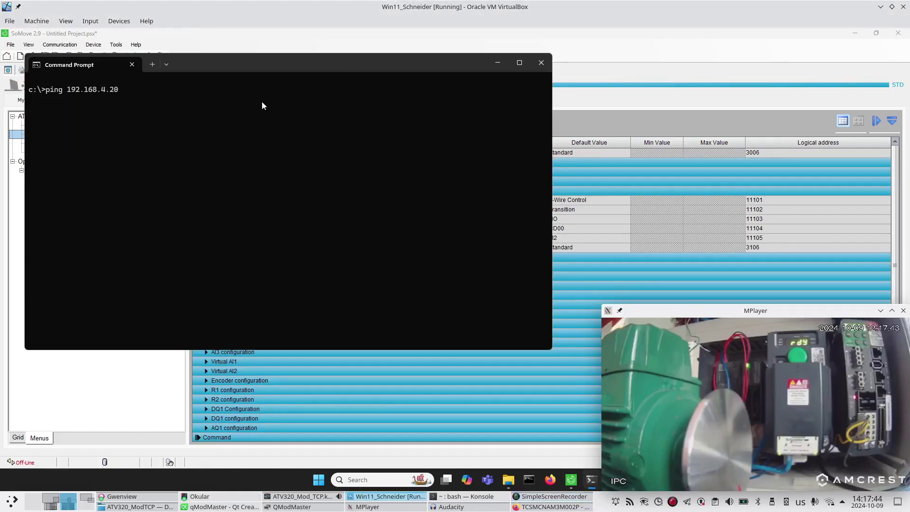
Ping 192.168.4.20 from Command Prompt to confirm the drive replies.
key(Return)
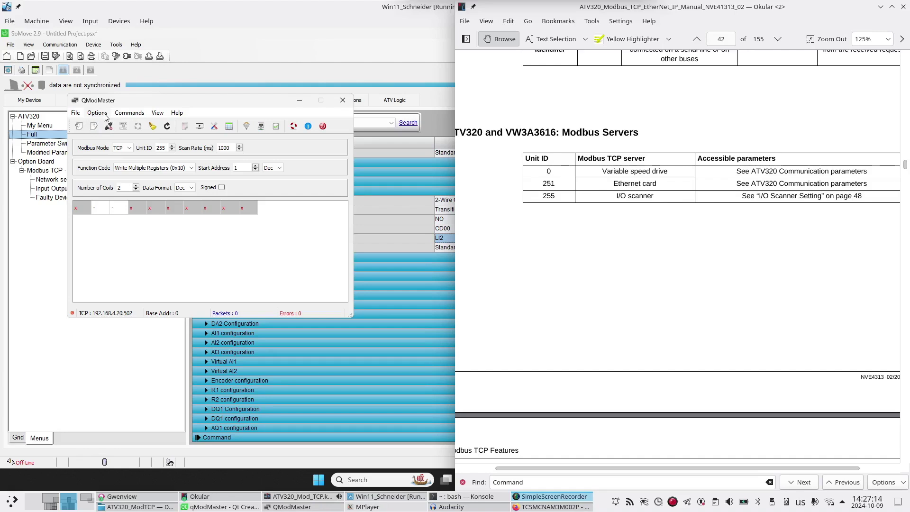
click(105, 117)
Confirm QModMaster's Modbus TCP slave 192.168.4.20 on port 502, then bring the drive manual forward.
click(118, 136)
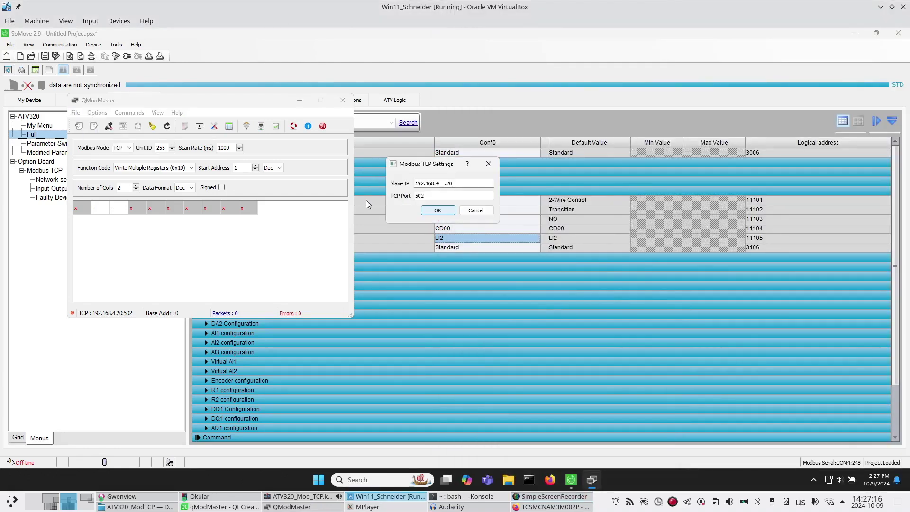
click(437, 211)
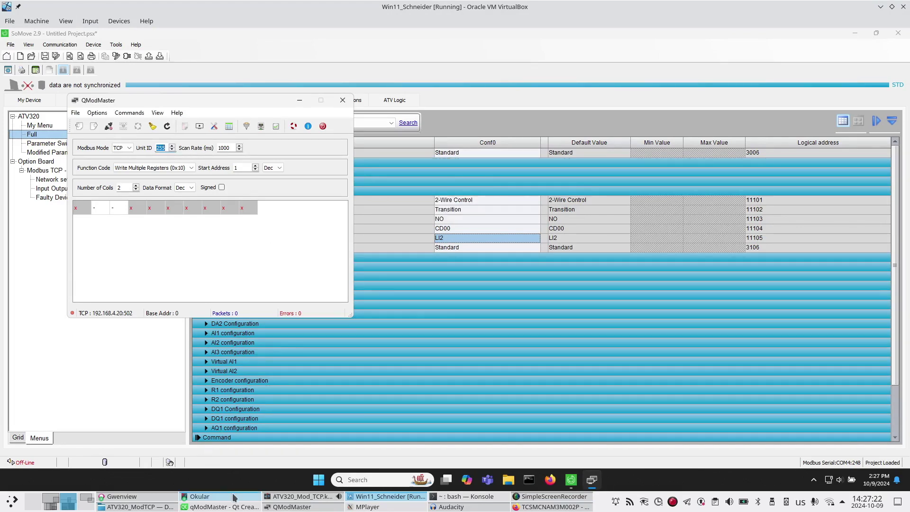
mouse_move(235, 498)
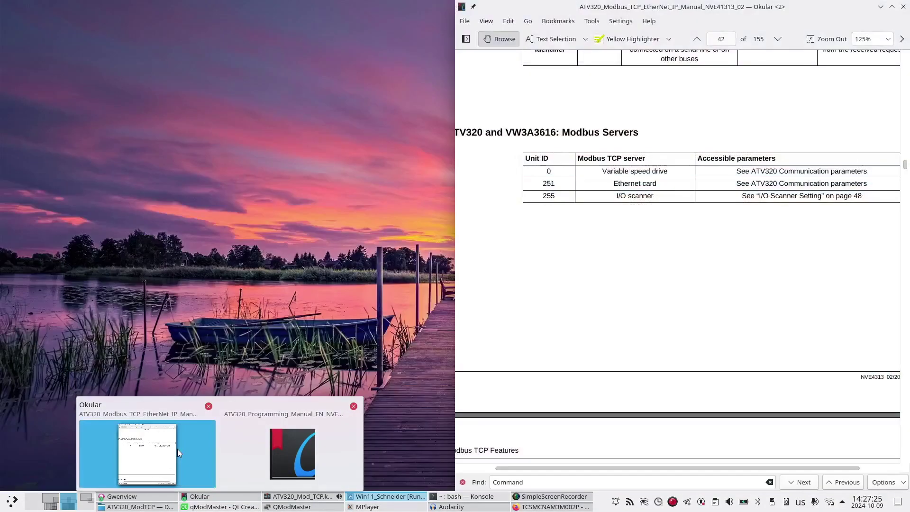
click(177, 453)
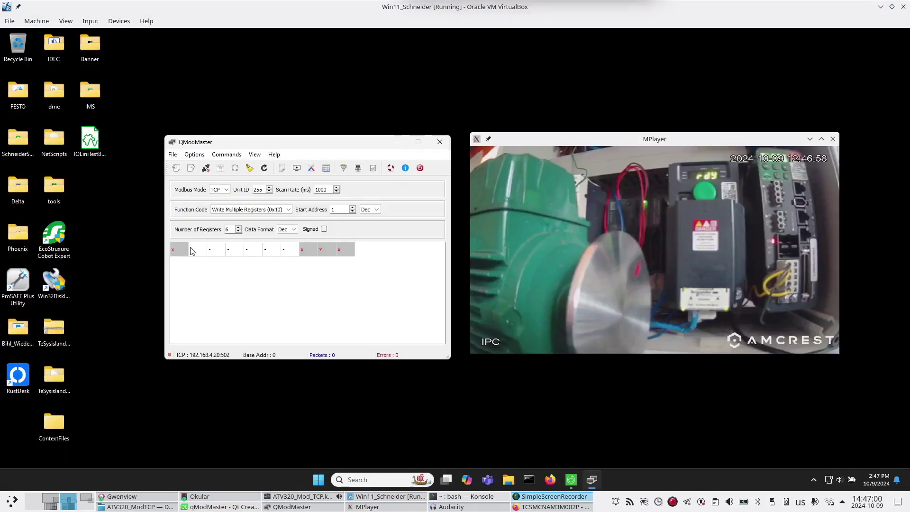
Connect to the ATV320 and continuously write 1 and 1200 to registers one and two, running it at 40.0 Hz, then stop scanning.
click(206, 168)
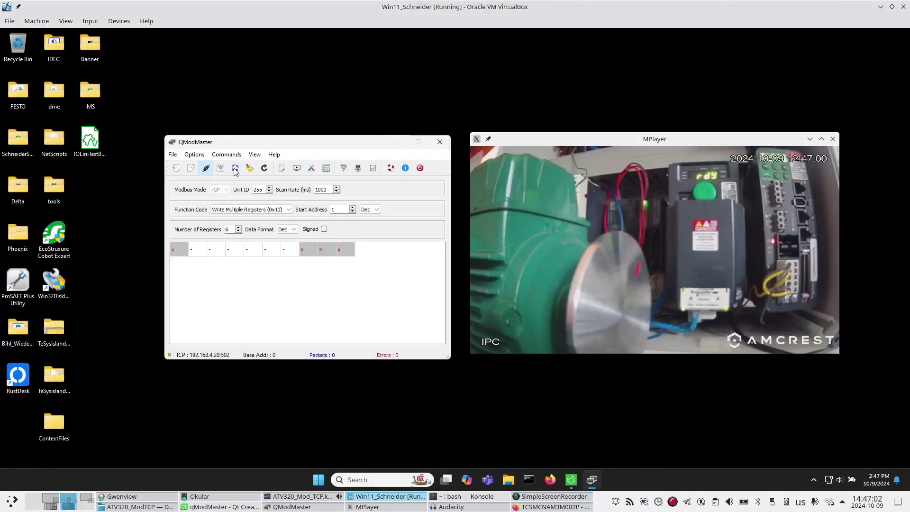
click(236, 168)
double_click(199, 252)
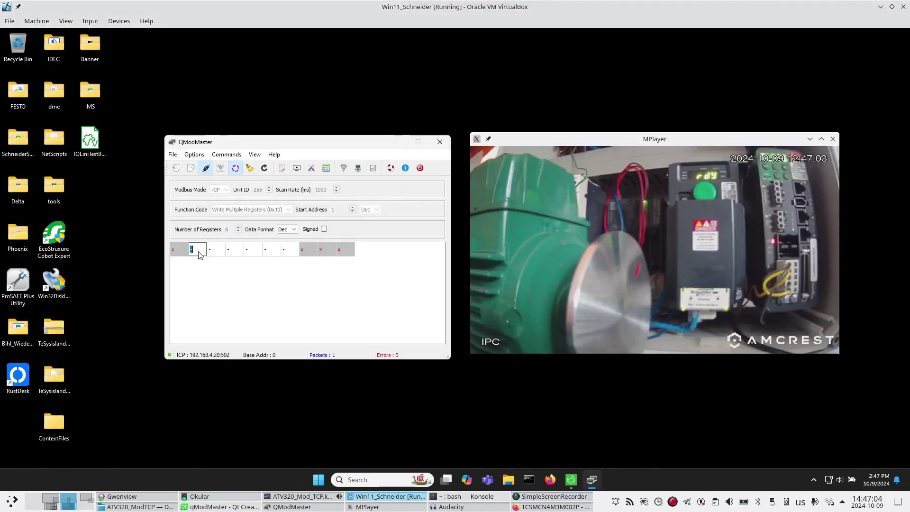
text(00)
double_click(216, 250)
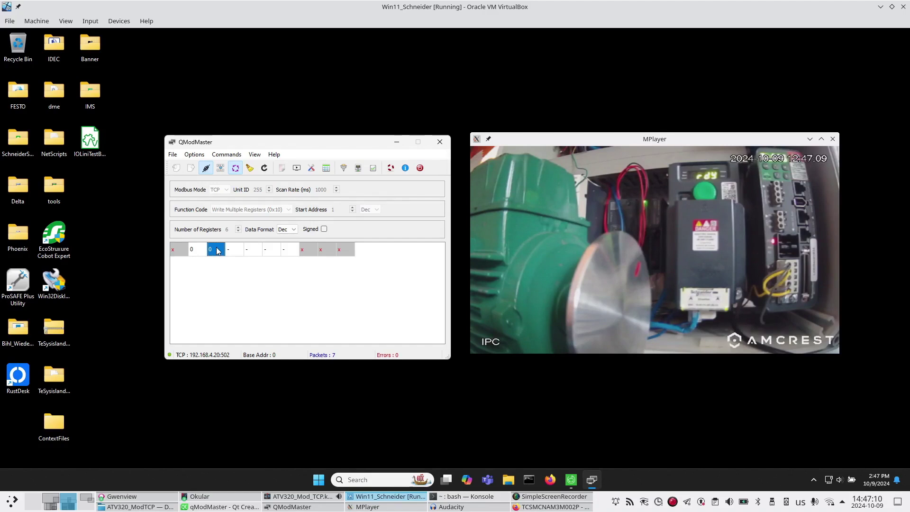
click(217, 250)
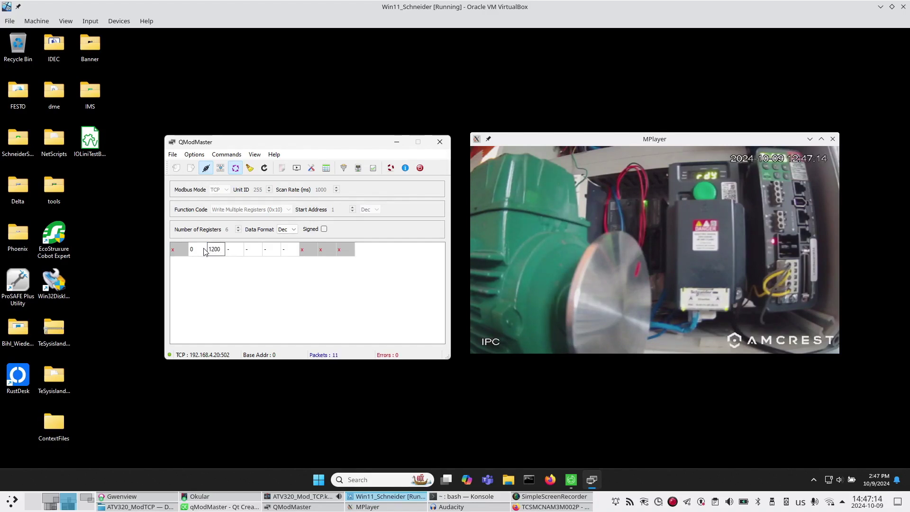
double_click(200, 251)
key(Return)
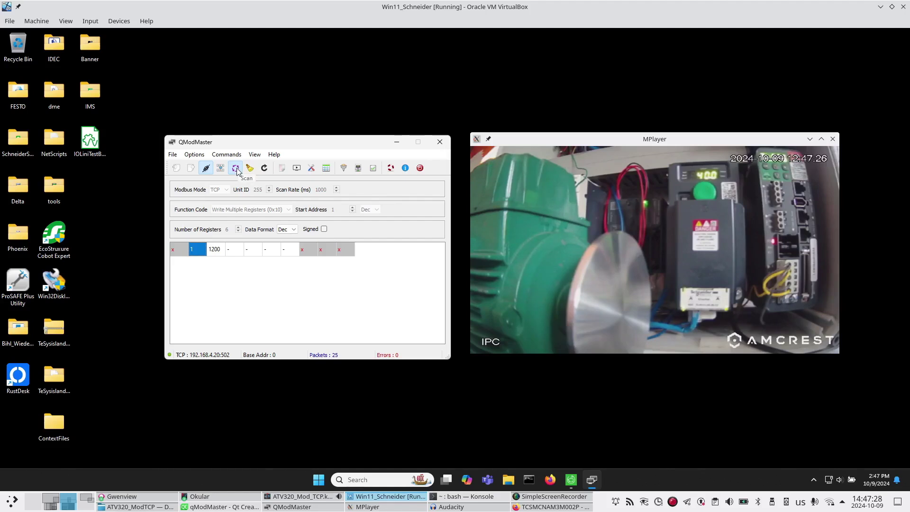
click(235, 168)
Poll with Read Holding Registers (0x03) to show 1591 and 1200, then disconnect from the drive.
click(262, 209)
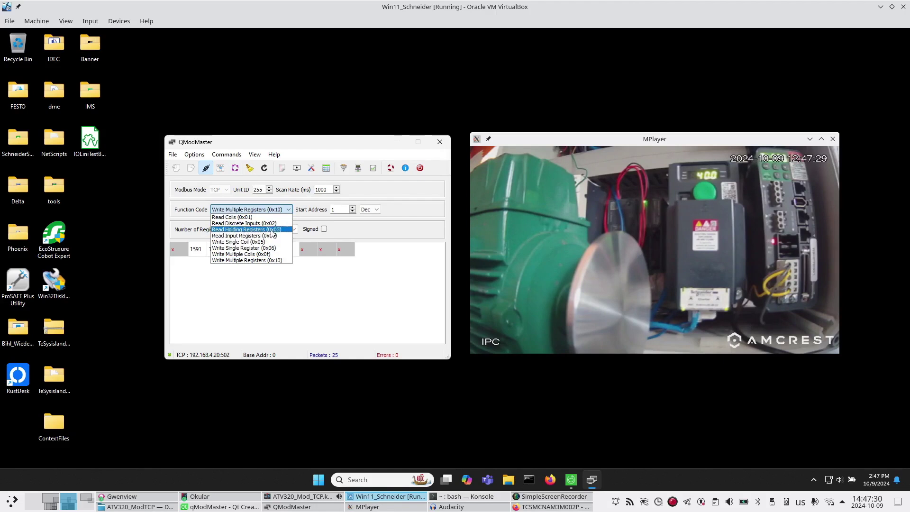
click(273, 231)
click(236, 169)
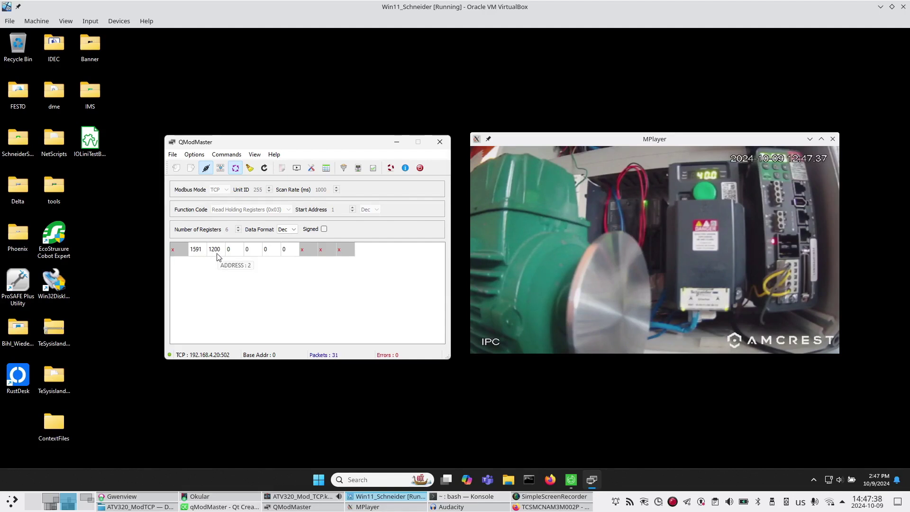
click(205, 169)
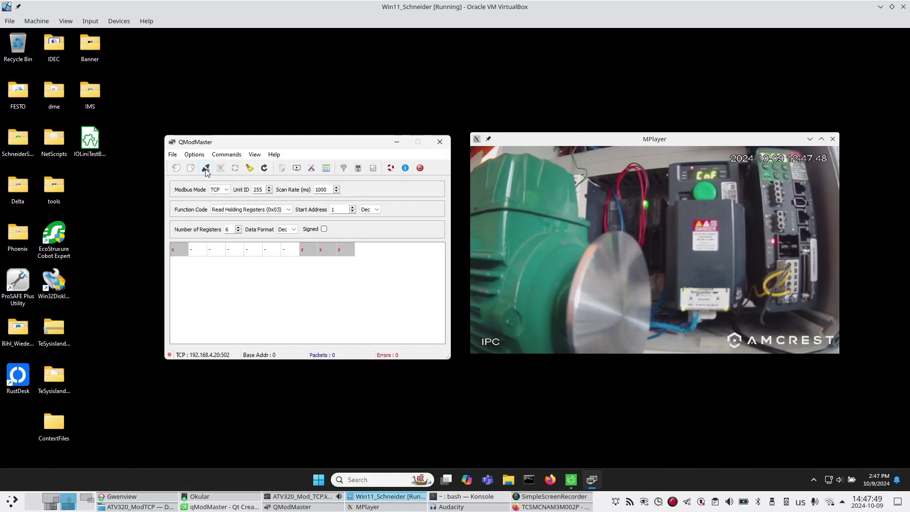
Switch the function code to Write Multiple Registers (0x10), reconnect, and start scanning.
click(246, 212)
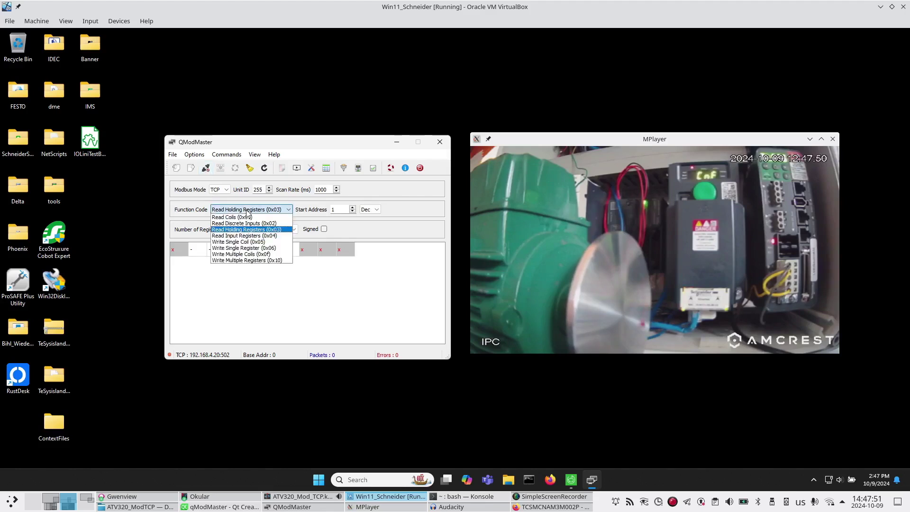
click(247, 260)
click(207, 168)
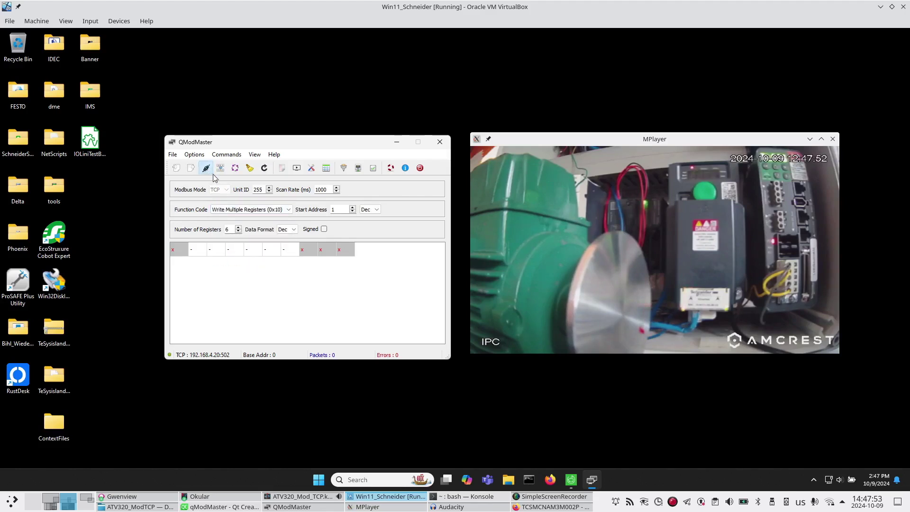
click(235, 169)
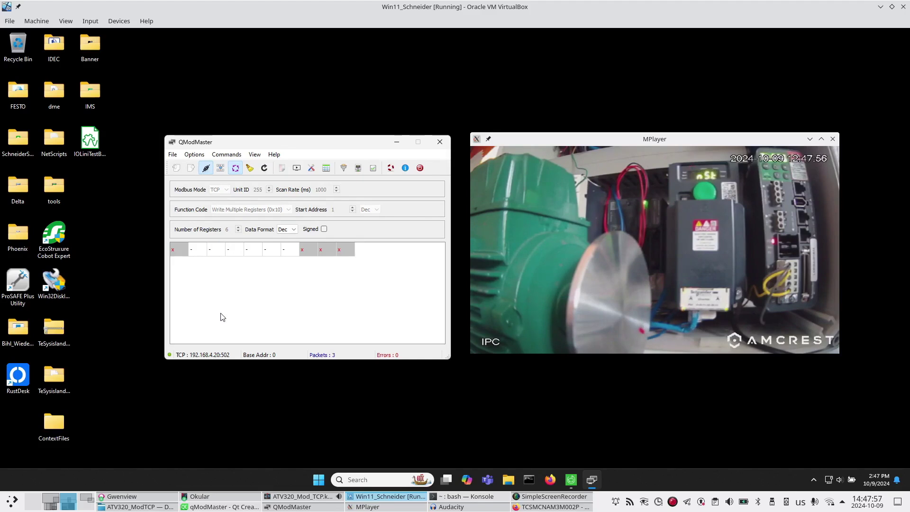
Enter 500 in the second register and 1 in the first register.
double_click(198, 252)
text(0)
double_click(214, 251)
text(0)
key(Return)
double_click(214, 251)
text(500)
key(Return)
double_click(195, 252)
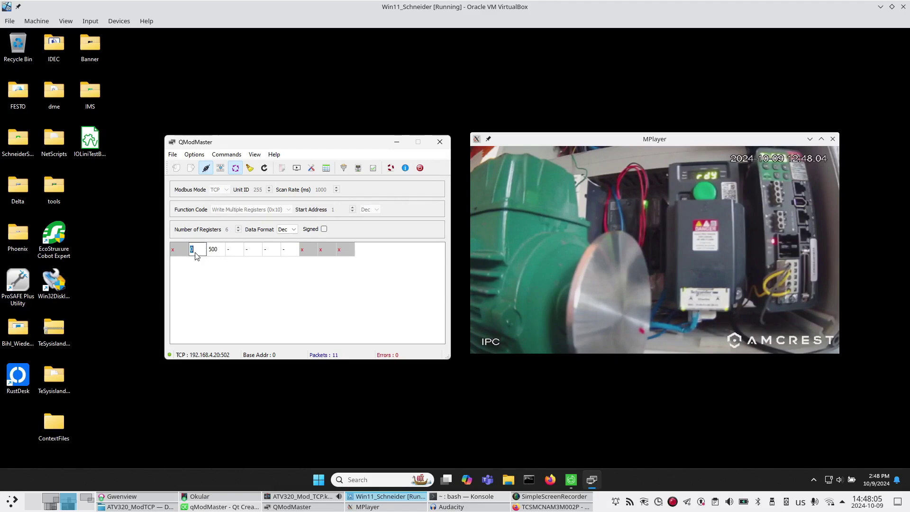
key(Return)
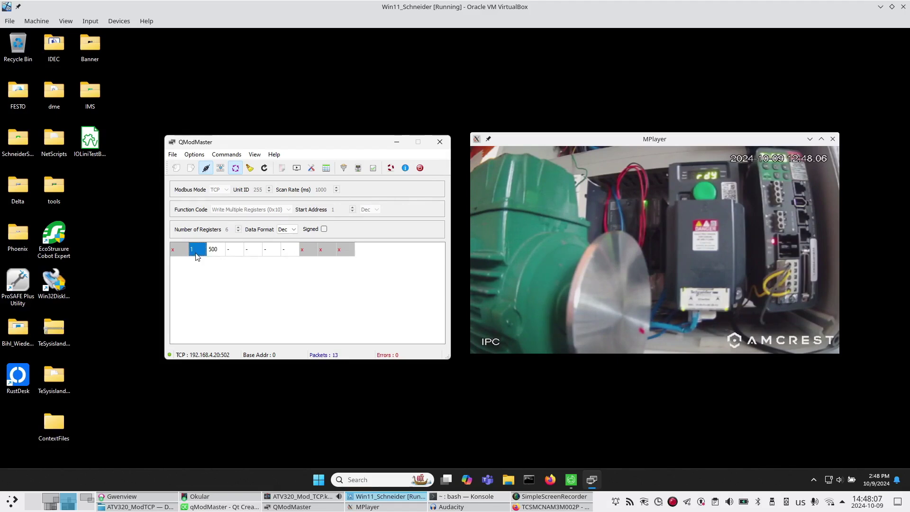